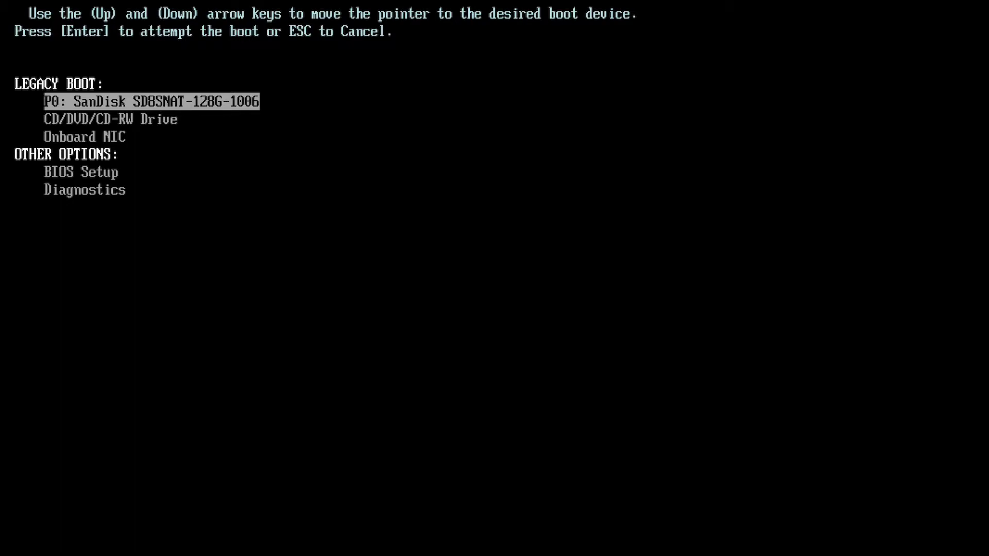
Boot the computer into Windows from the P0: SanDisk SD8SNAT-128G-1006 drive under Legacy Boot.
key(Down)
key(Down)
key(Down)
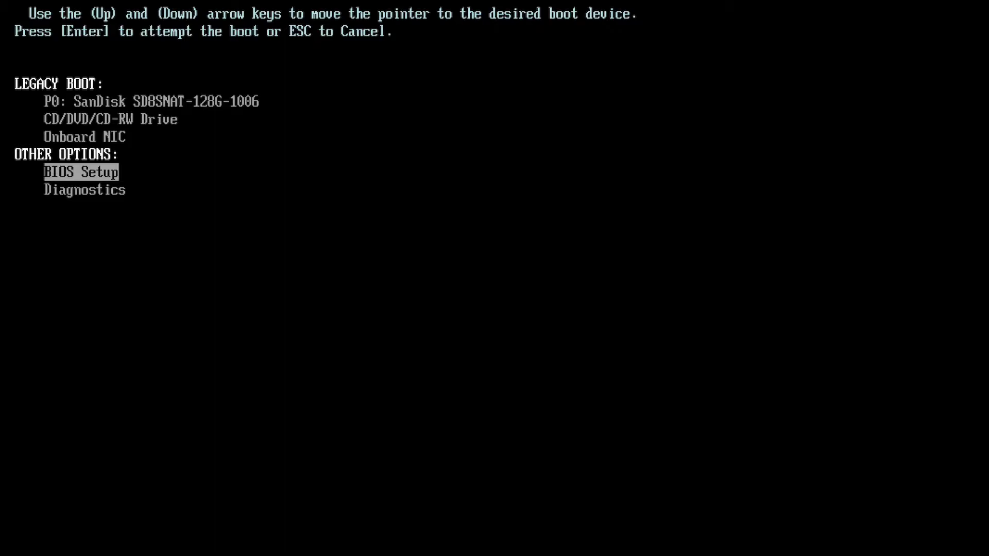
key(Up)
key(Up)
key(Up)
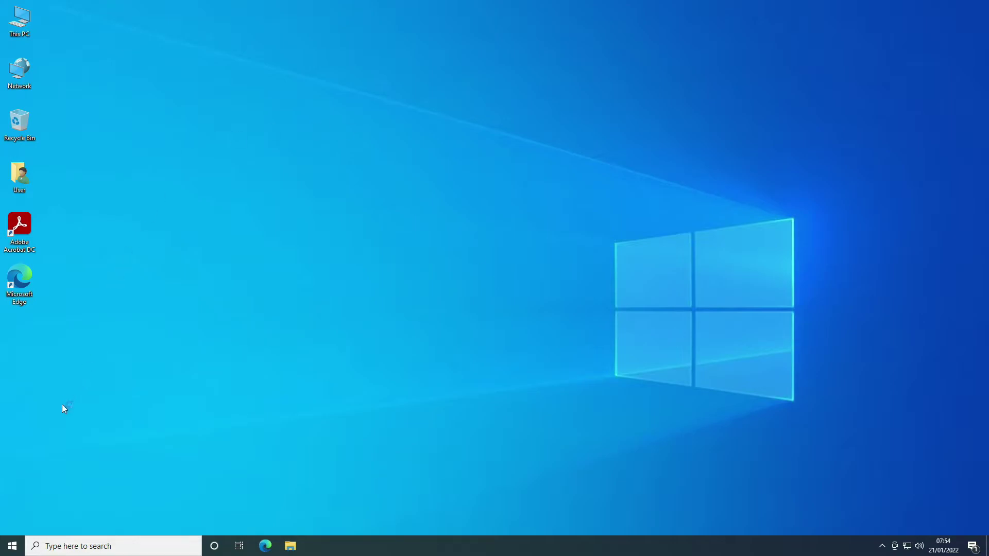
Switch to Microsoft Edge and open the website dell.com/support.
click(258, 550)
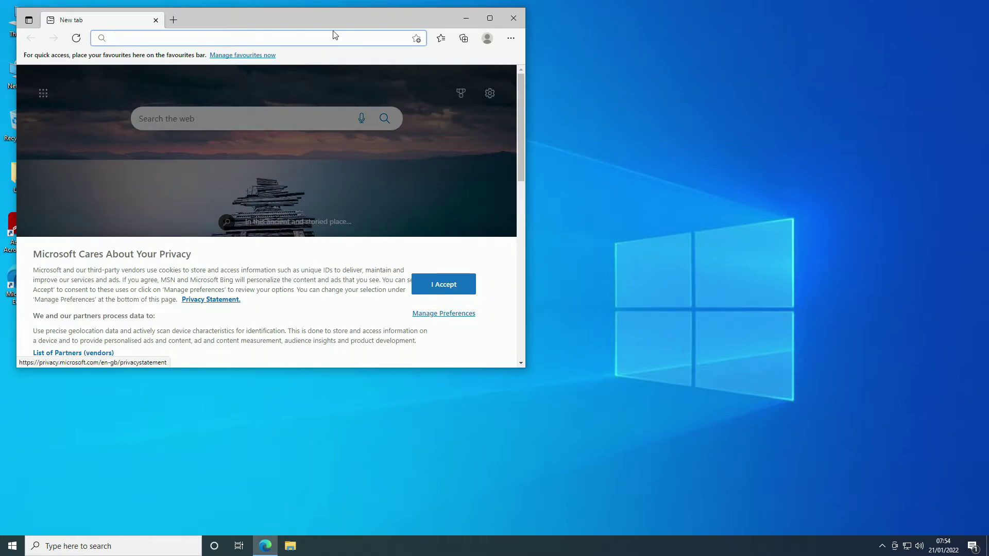
text(dell.com/s)
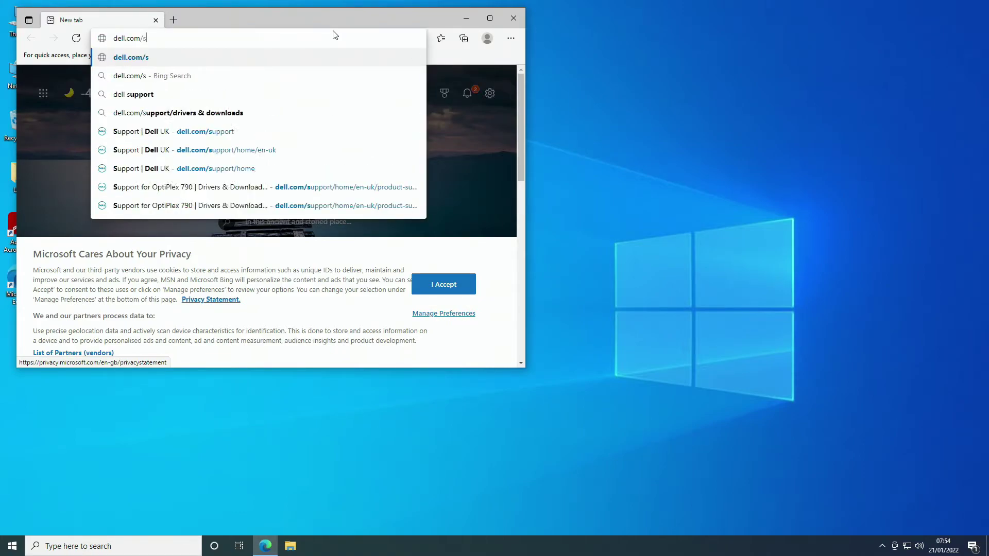
text(upport)
key(Return)
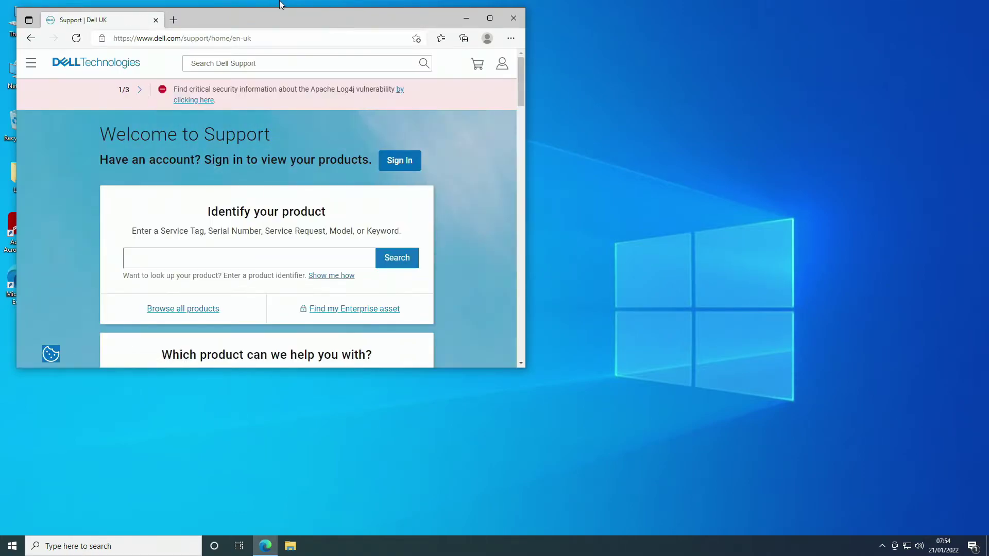
Open the support page of the detected OptiPlex 790 and go to its driver updates in a maximized window.
scroll(302, 244, down, 3)
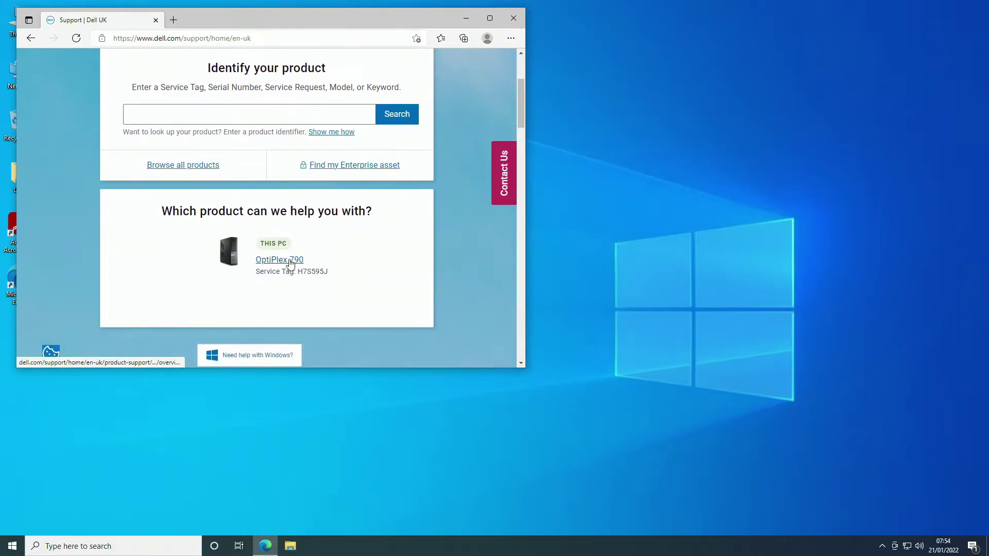
click(290, 260)
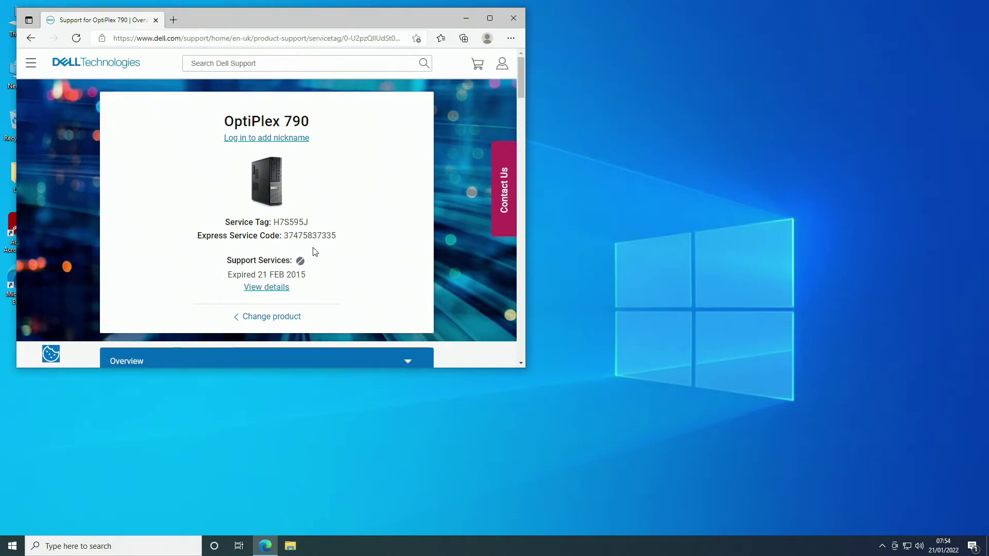
scroll(314, 251, down, 5)
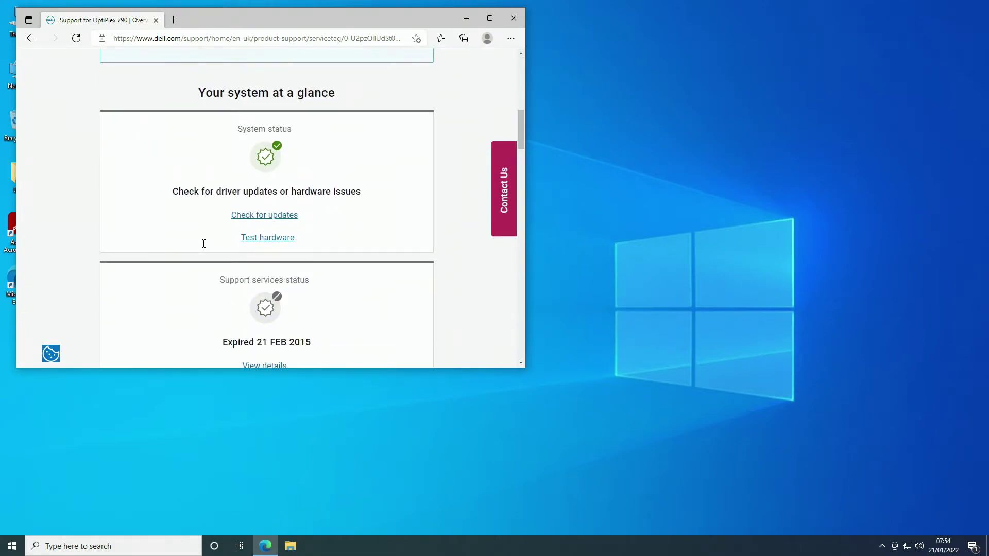
click(250, 217)
key(super+d)
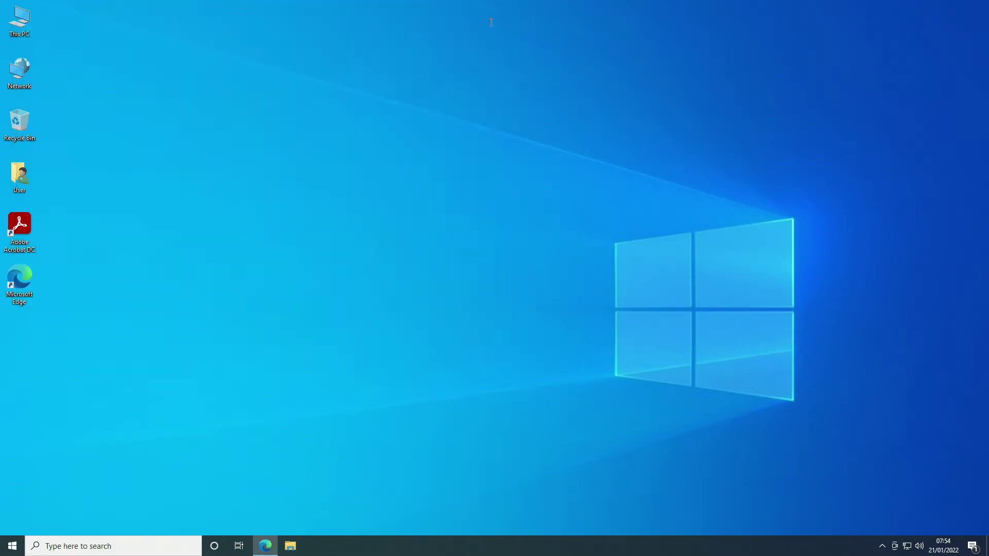
key(super+d)
scroll(238, 196, up, 5)
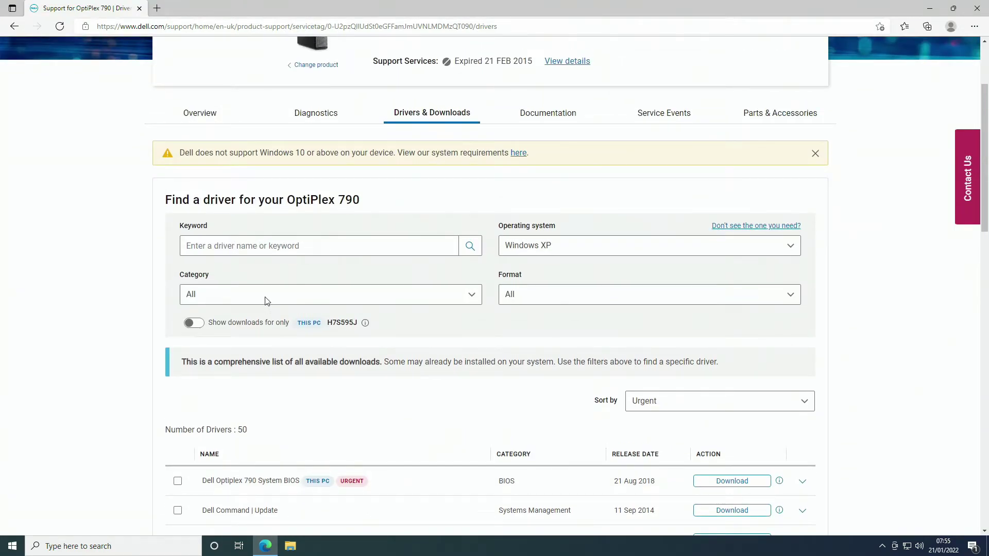
Filter the OptiPlex 790 driver list to the BIOS category.
click(266, 300)
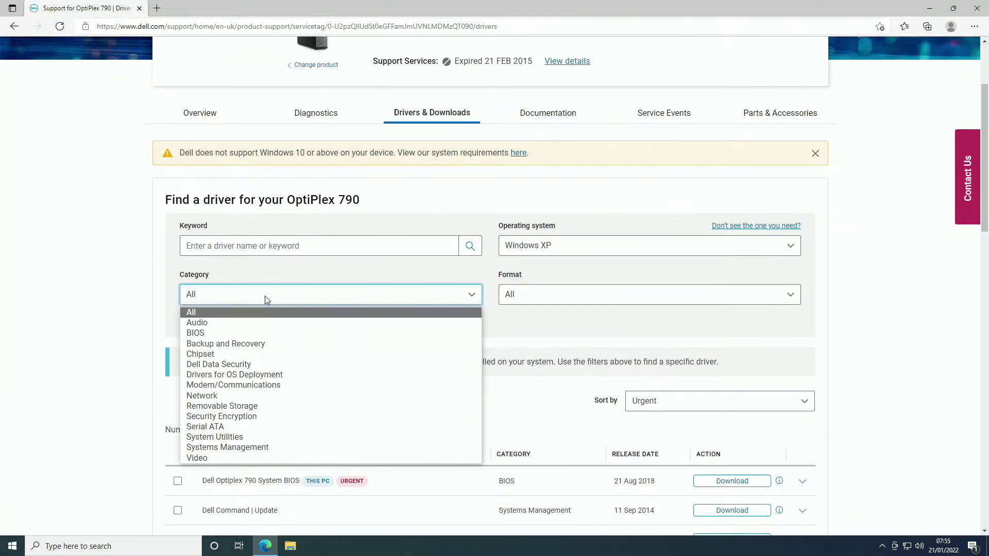
click(255, 332)
scroll(254, 335, down, 3)
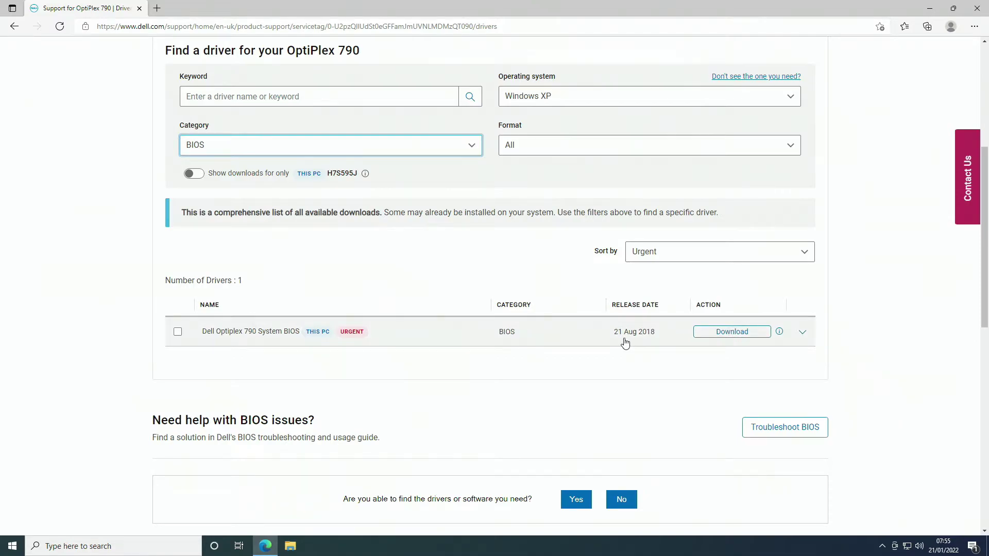
Download the Dell Optiplex 790 System BIOS update O790-A22.exe and run it, confirming the BIOS replacement.
click(749, 337)
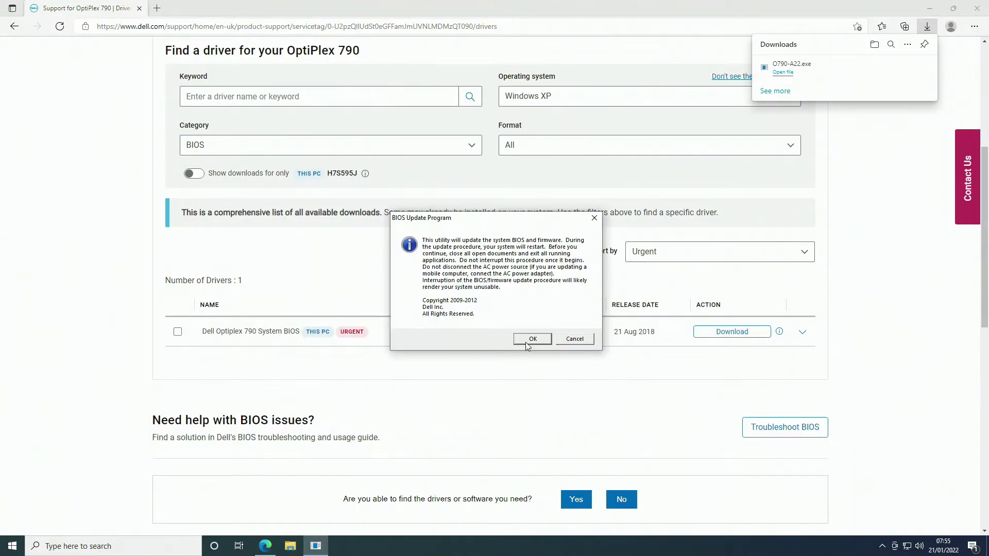
click(527, 340)
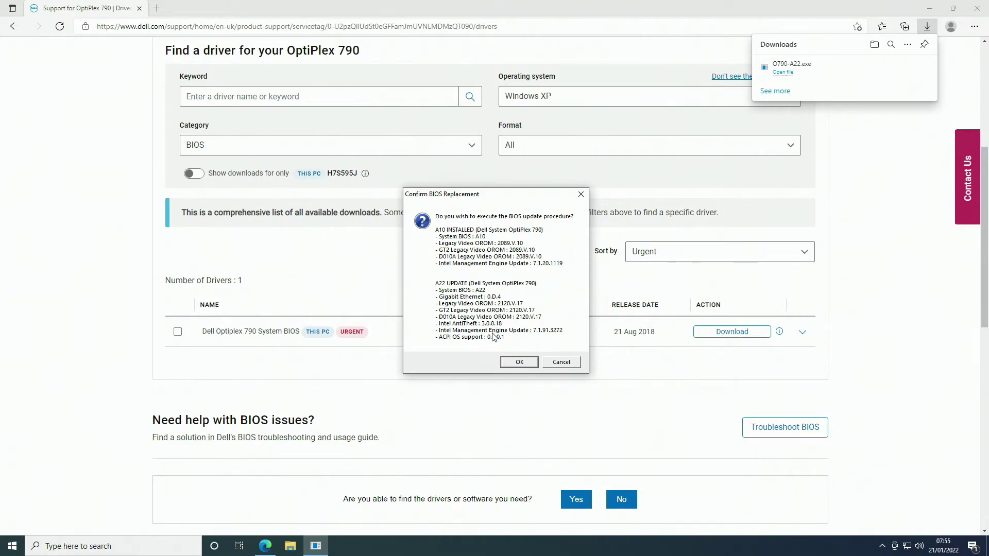
click(520, 362)
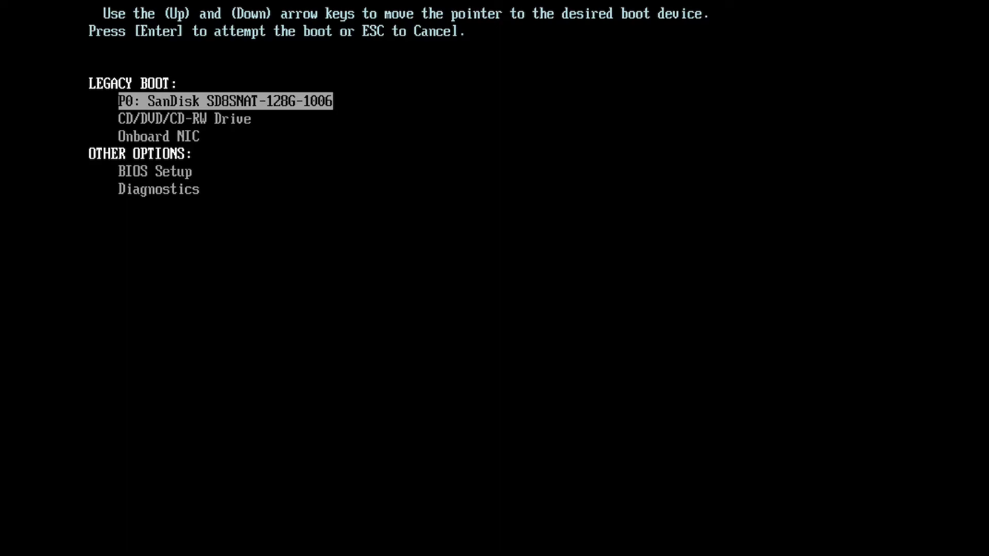
Enter BIOS Setup from the boot device menu.
key(Down)
key(Down)
key(Down)
key(Down)
key(Up)
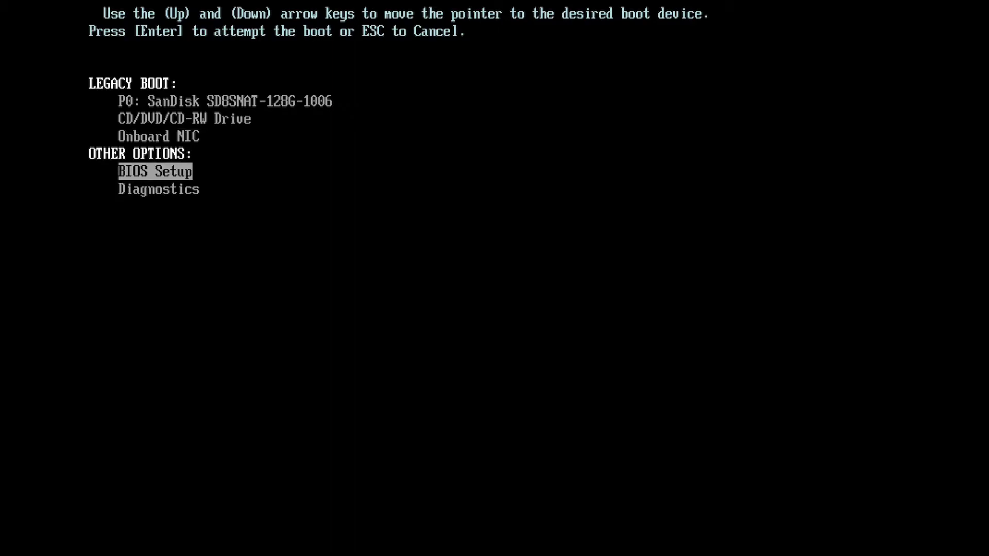
key(Return)
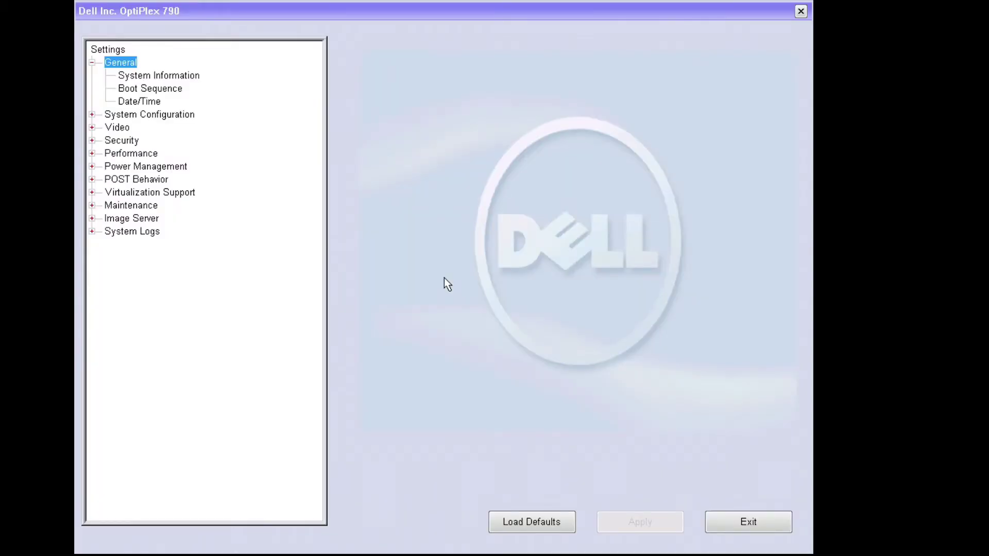
Review the system information, boot sequence, Signed Firmware Update option and date and time in the BIOS settings.
key(Down)
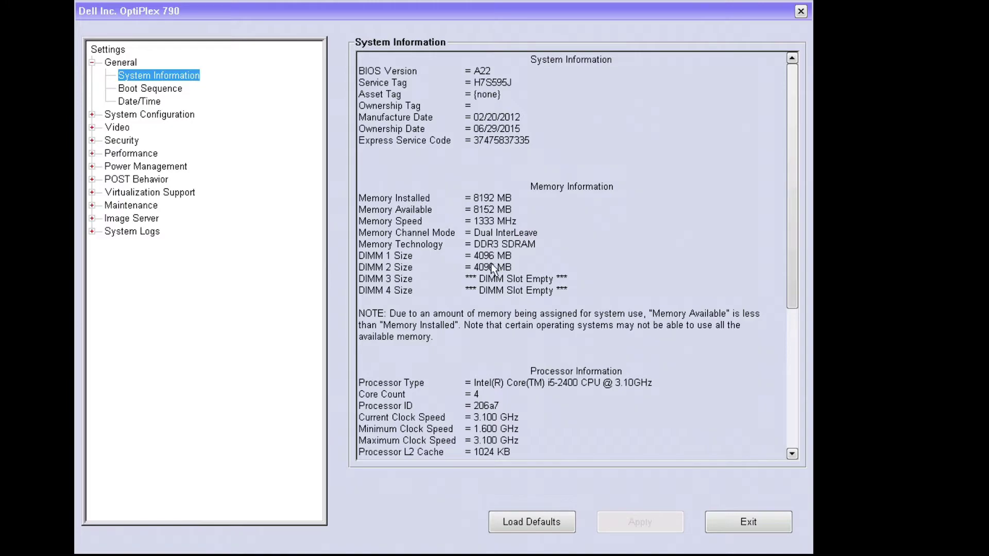
click(170, 91)
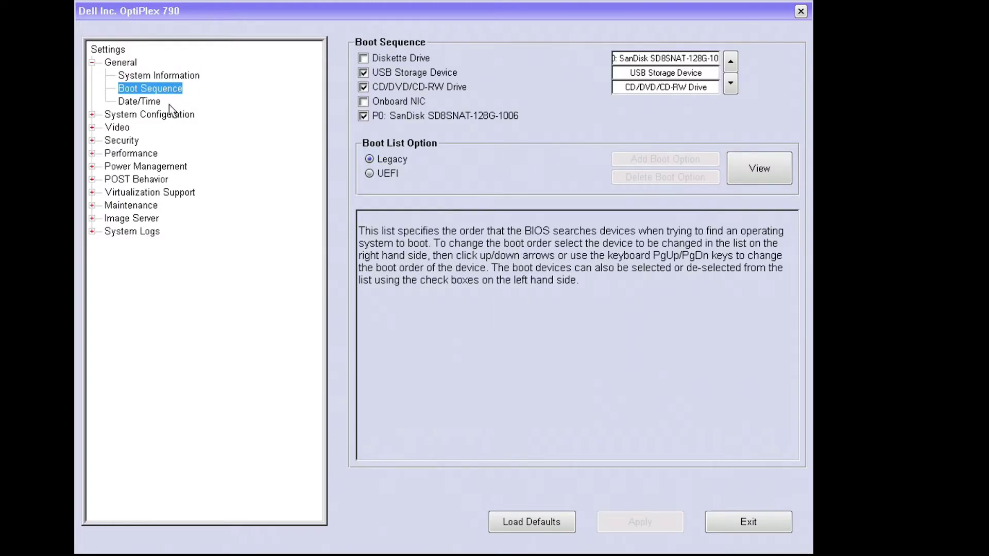
click(91, 115)
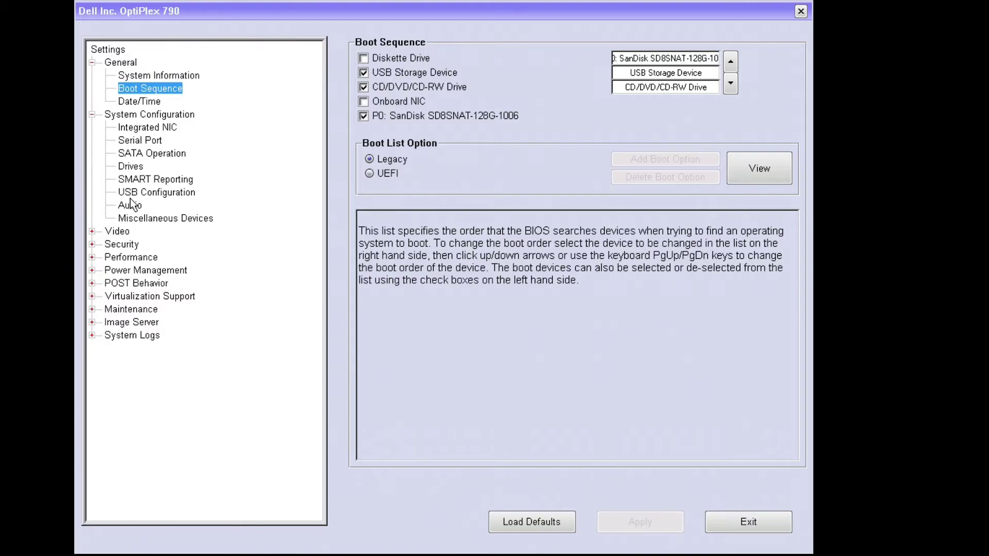
click(93, 244)
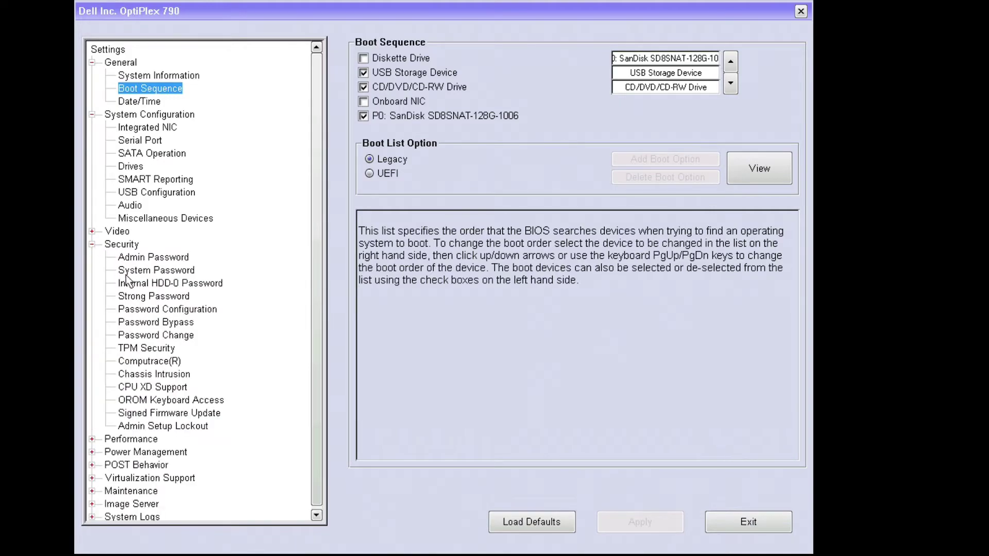
click(170, 413)
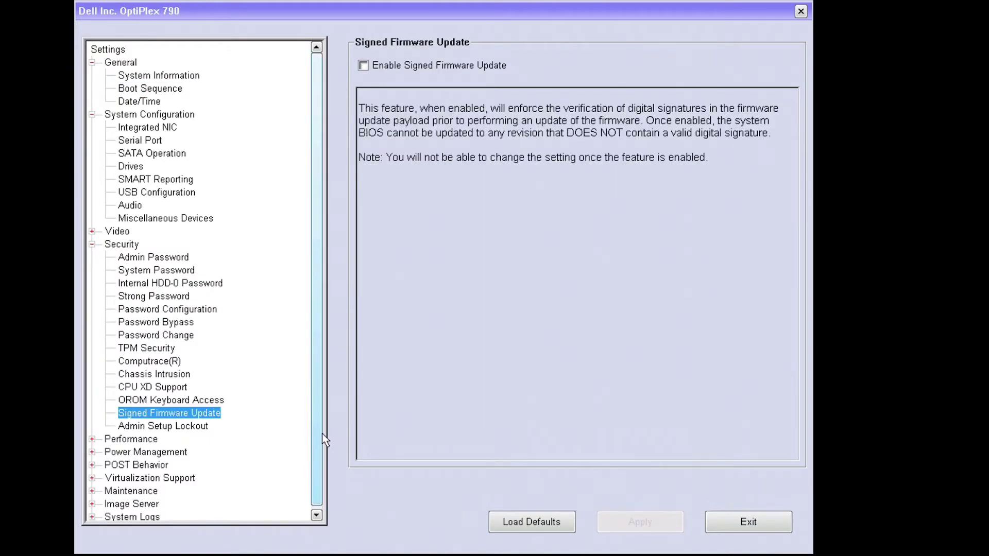
click(130, 102)
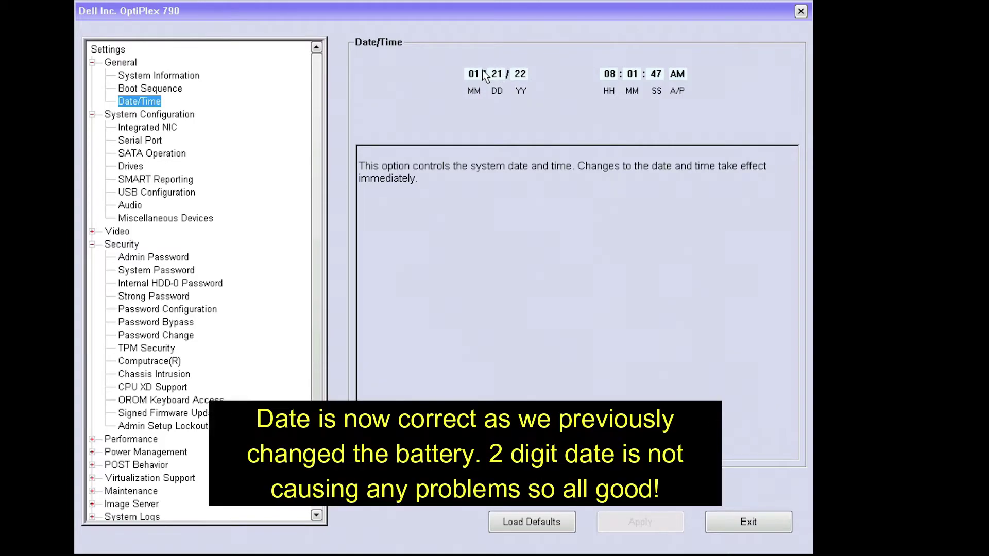
click(477, 71)
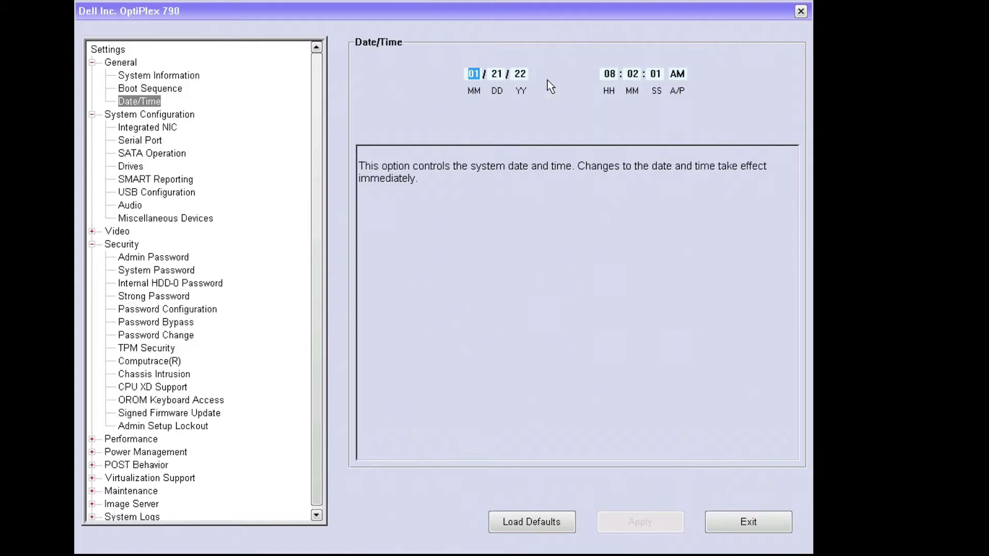
Look through the System Configuration settings, including Serial Port, USB Configuration and Miscellaneous Devices, and on to Video and Security.
click(142, 116)
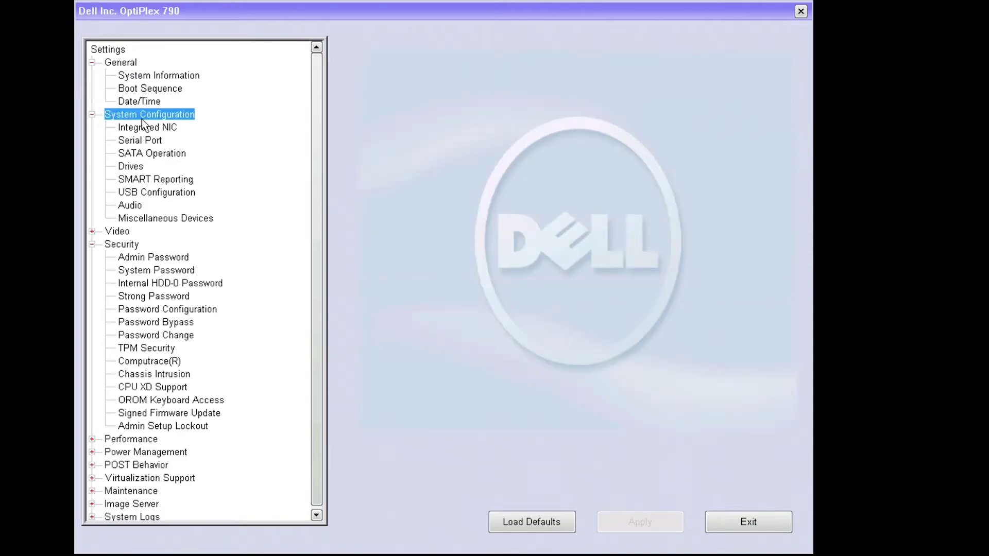
click(140, 127)
key(Down)
key(Down)
key(Down)
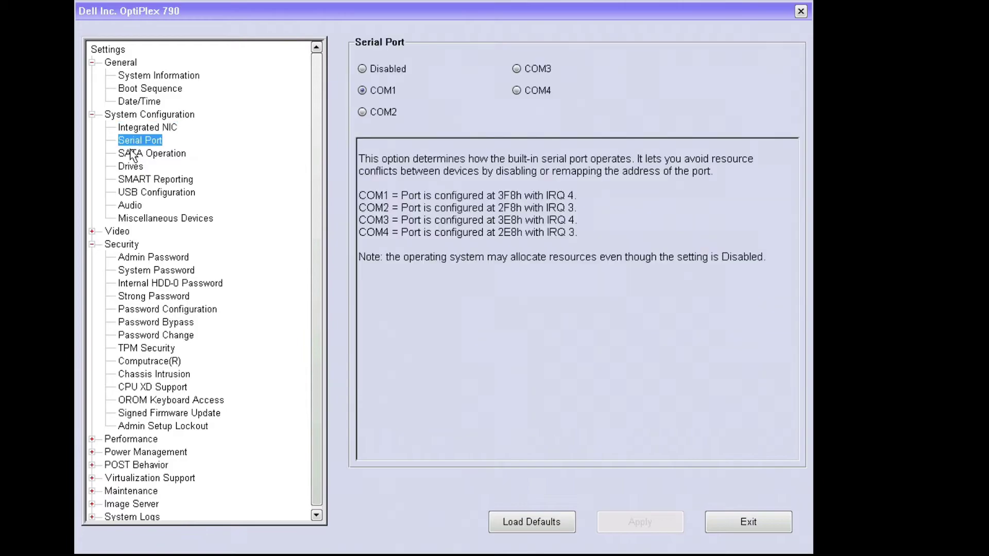
click(145, 194)
click(138, 219)
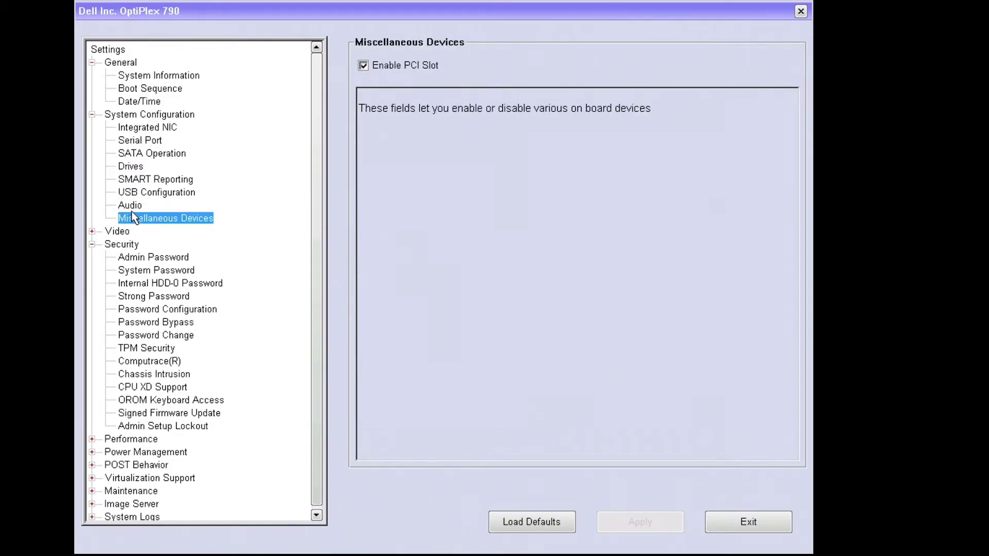
click(131, 232)
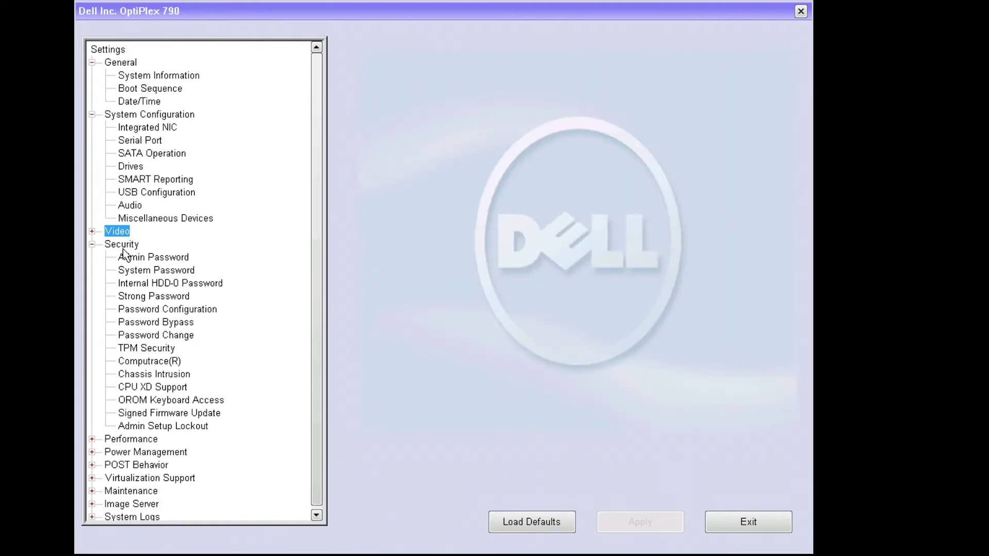
key(Down)
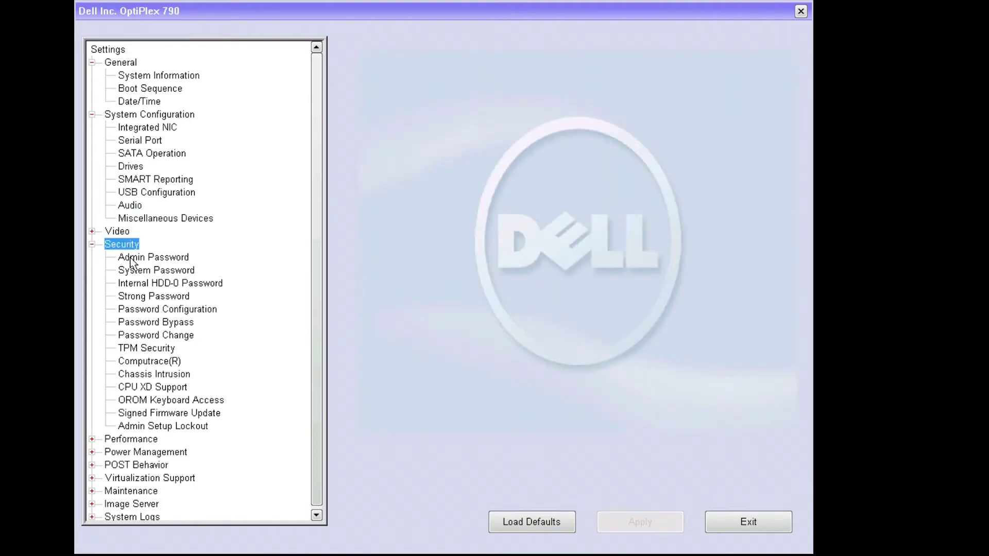
Enable TPM Security and set the TPM to Activate, applying each change.
click(142, 350)
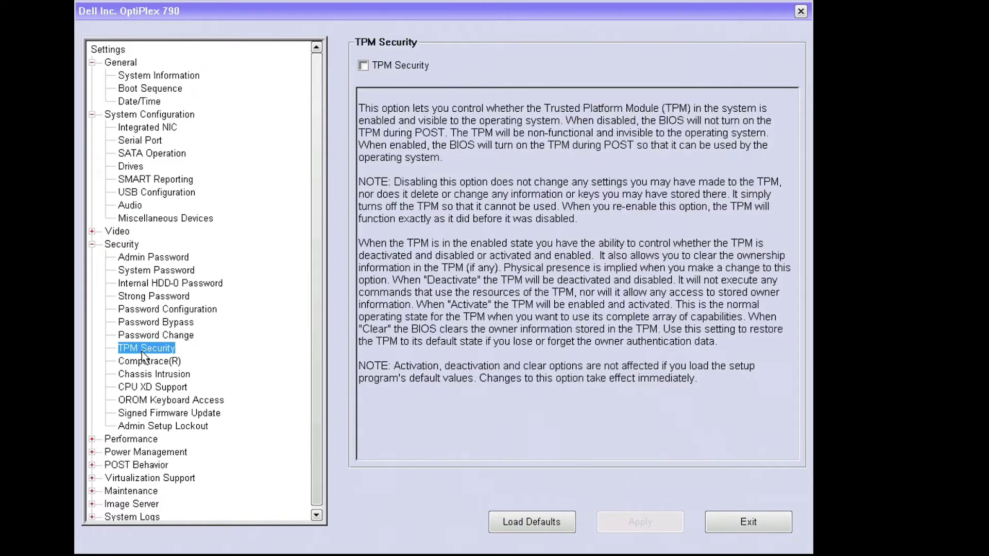
click(363, 66)
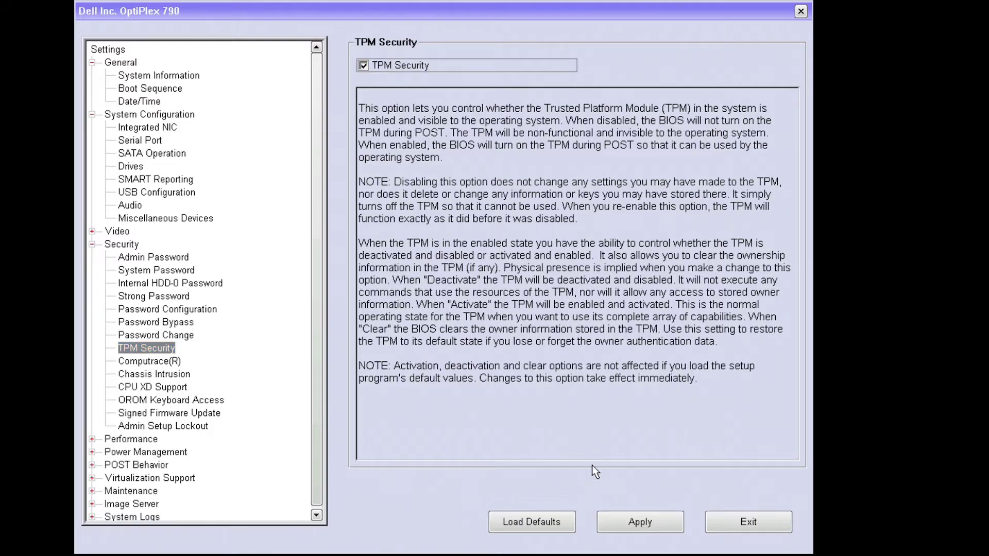
click(633, 530)
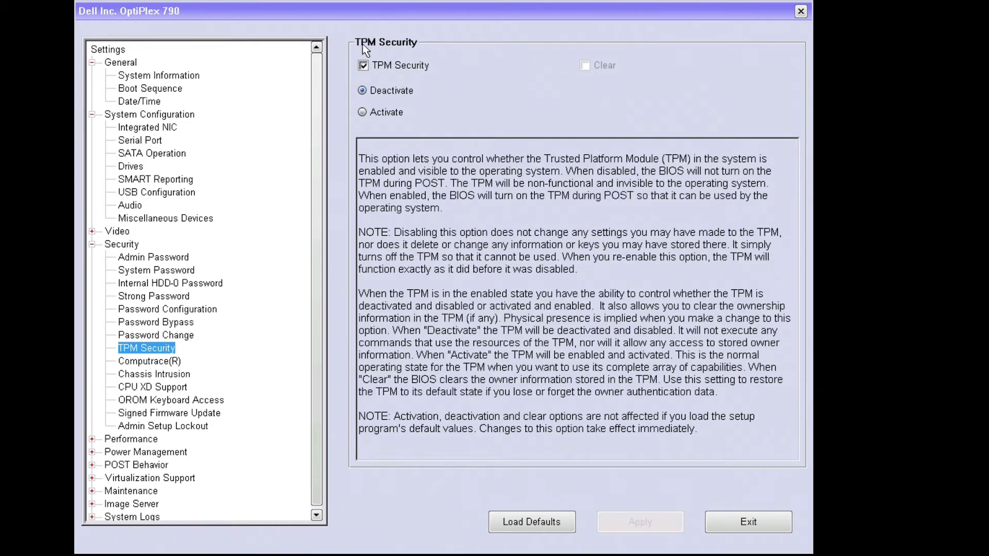
click(362, 113)
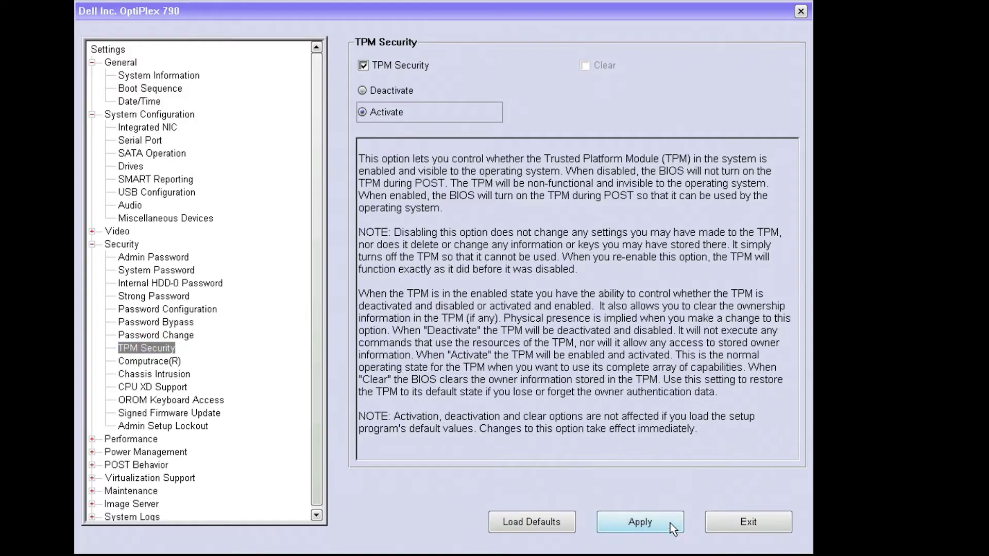
click(655, 534)
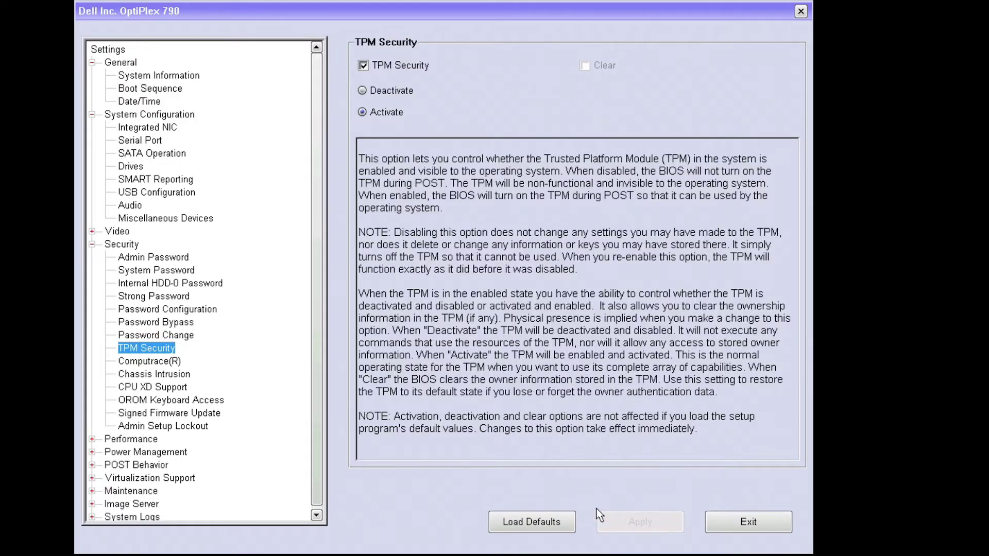
Expand the Performance group in the BIOS settings and look through the remaining setup categories.
click(92, 439)
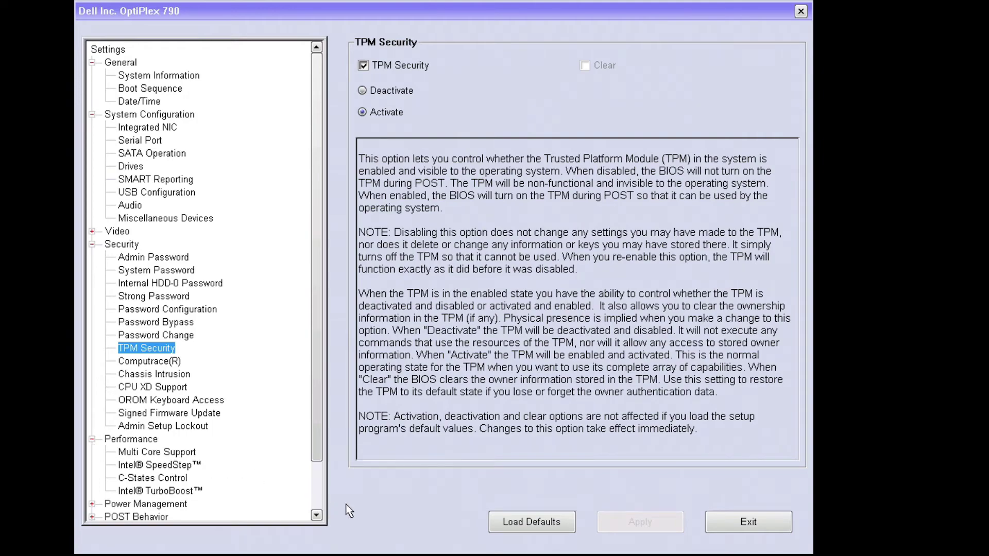
click(318, 490)
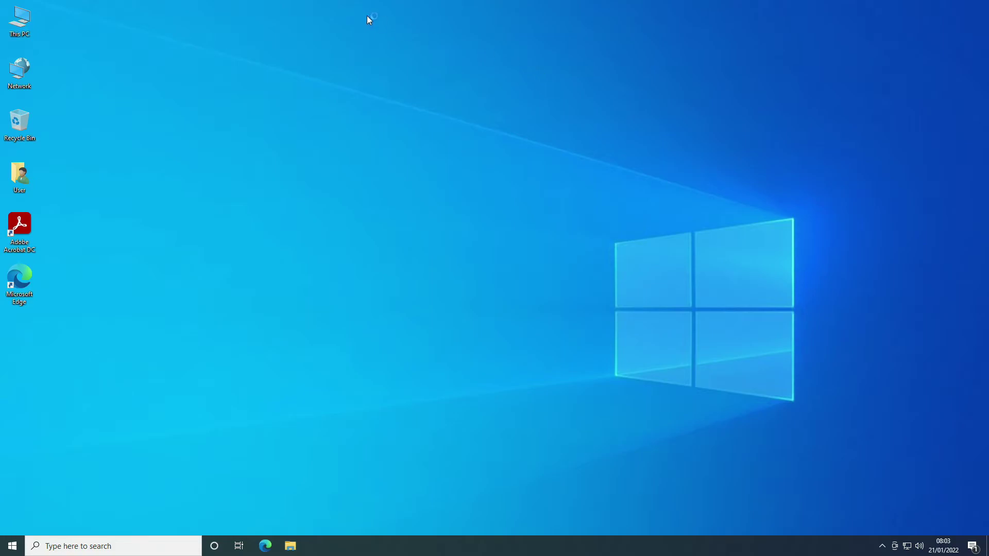
Switch to the Windows desktop, review the PC's device and Windows specifications in an enlarged About window, and close it.
right_click(21, 21)
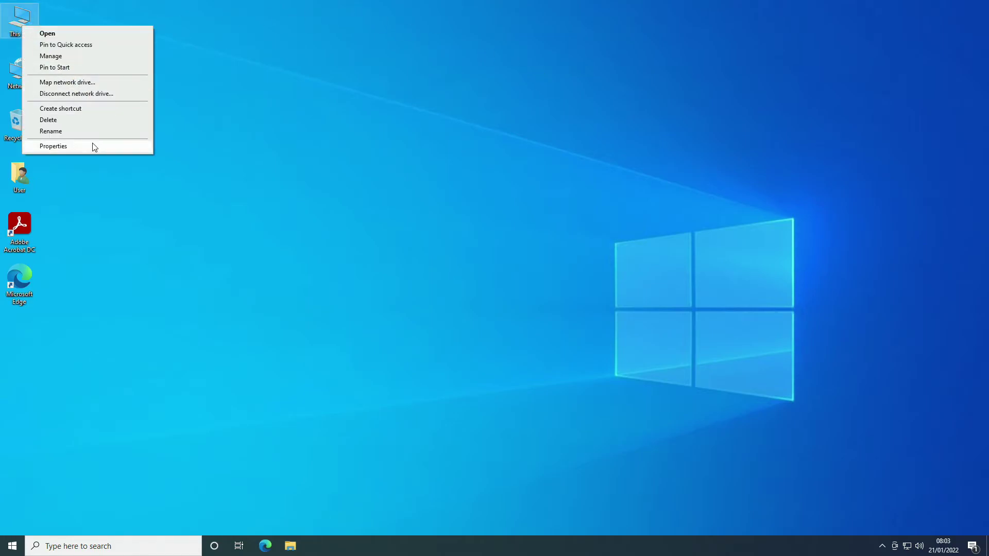
click(95, 150)
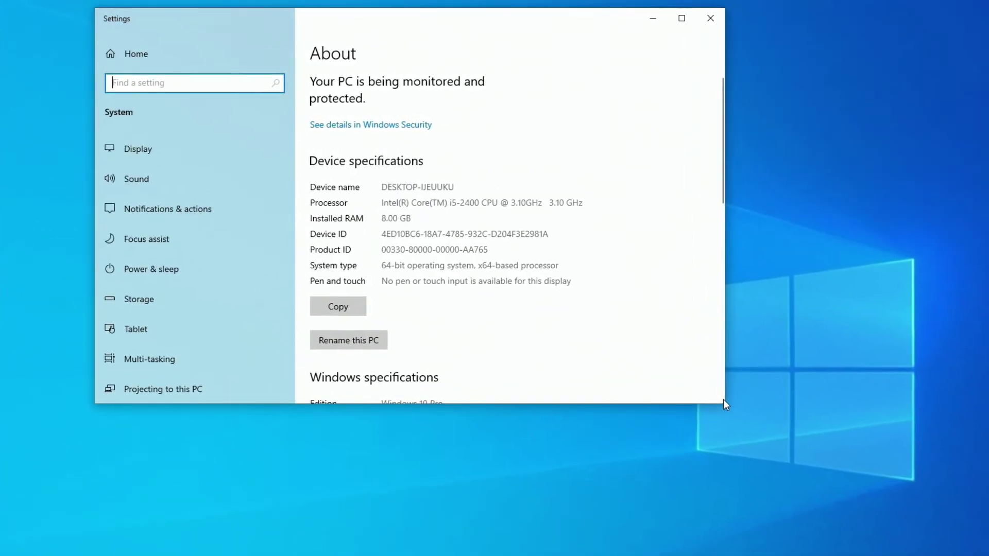
drag(733, 410, 901, 523)
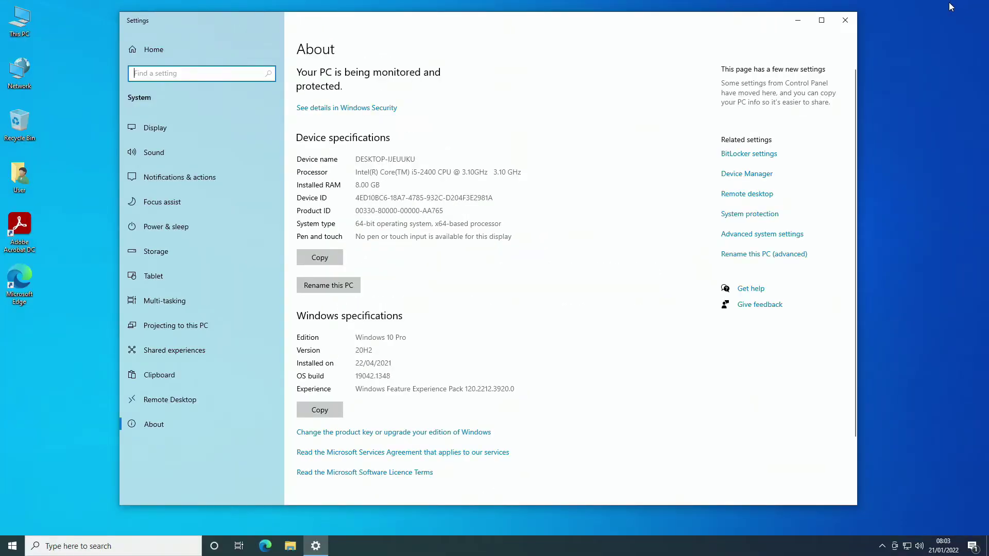
click(850, 20)
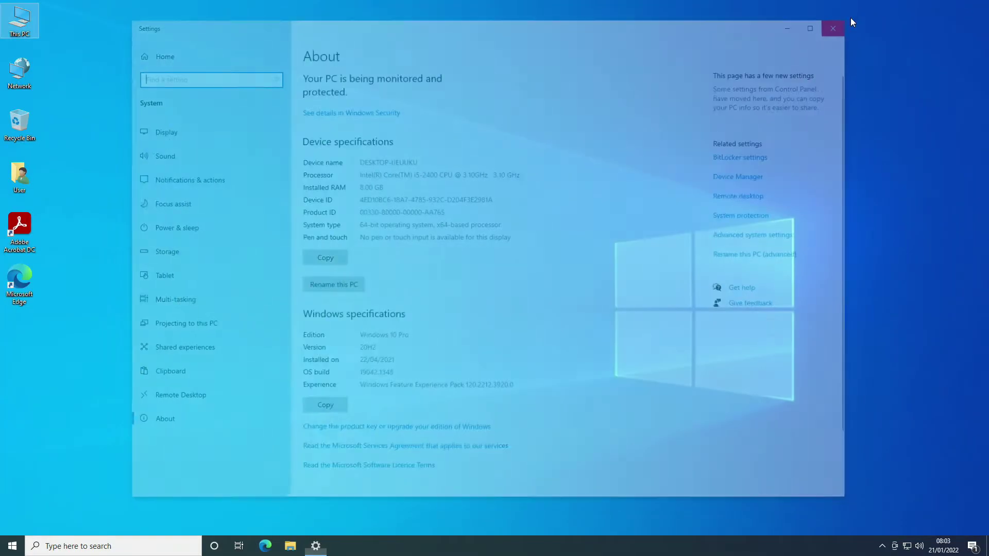
Search for "windows update", open the update settings and install the pending updates.
click(158, 547)
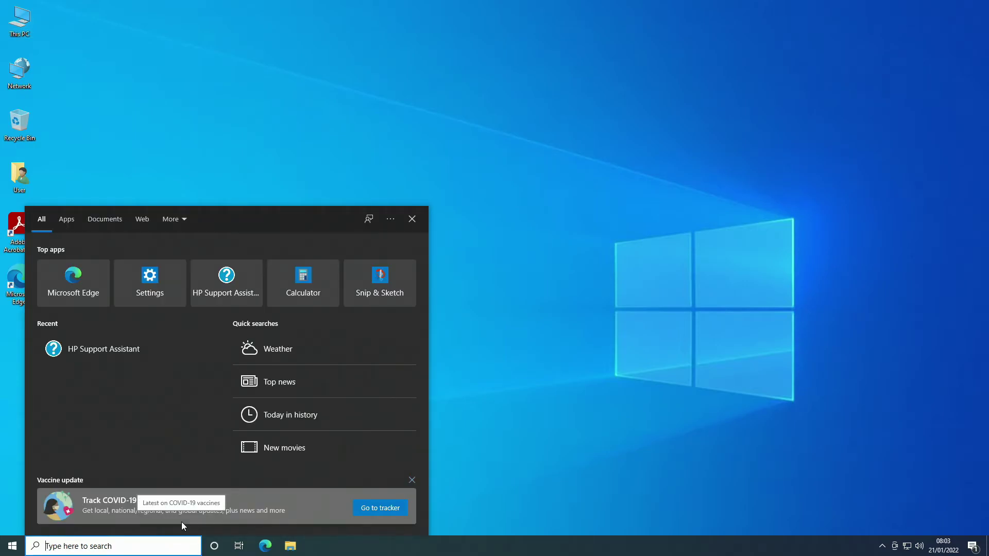
text(windows update)
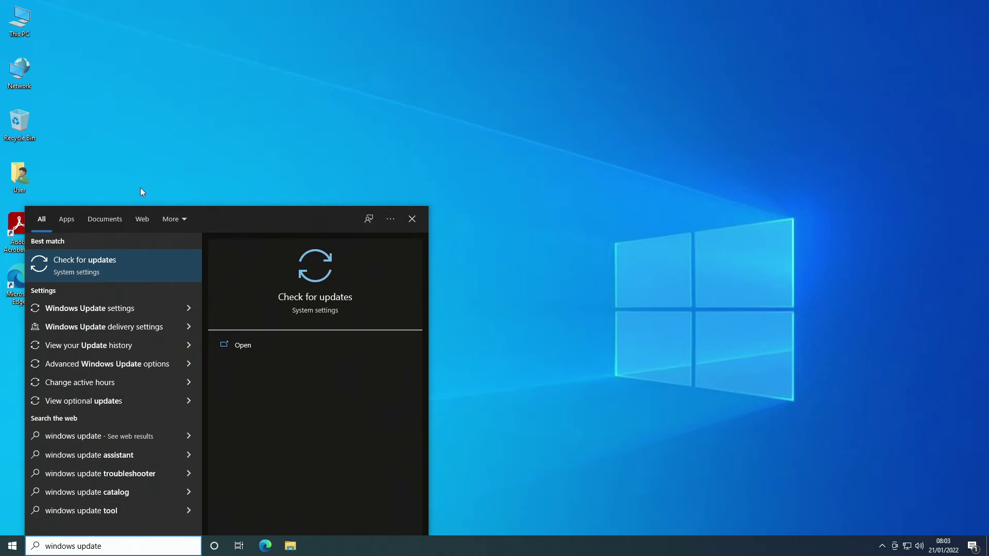
click(135, 262)
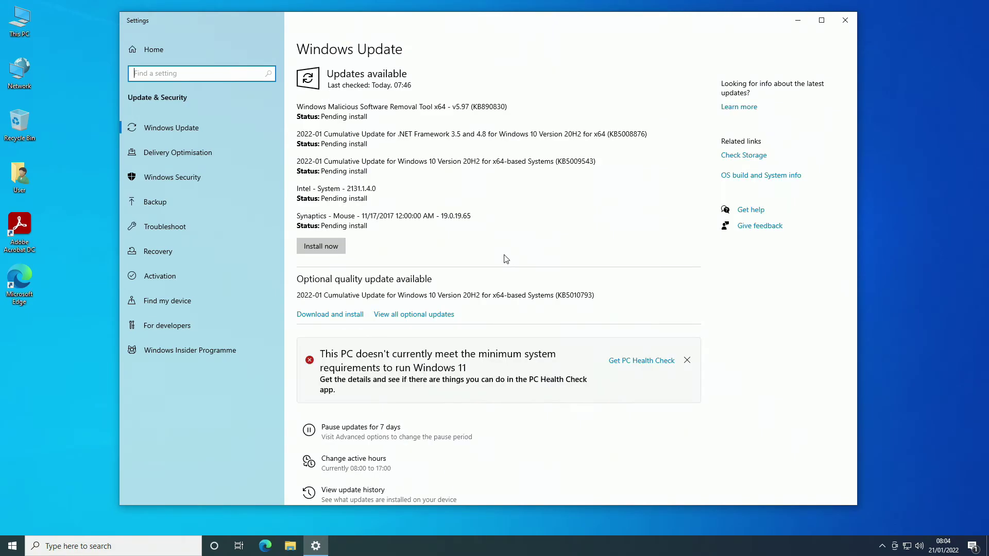
click(327, 249)
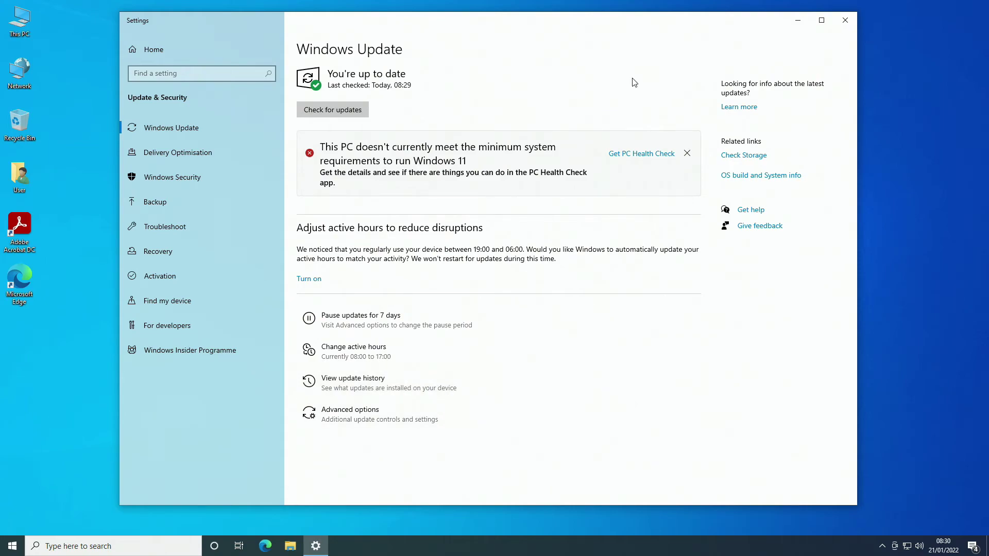
Check the Windows edition, version and OS build on the About page of the System settings.
click(155, 50)
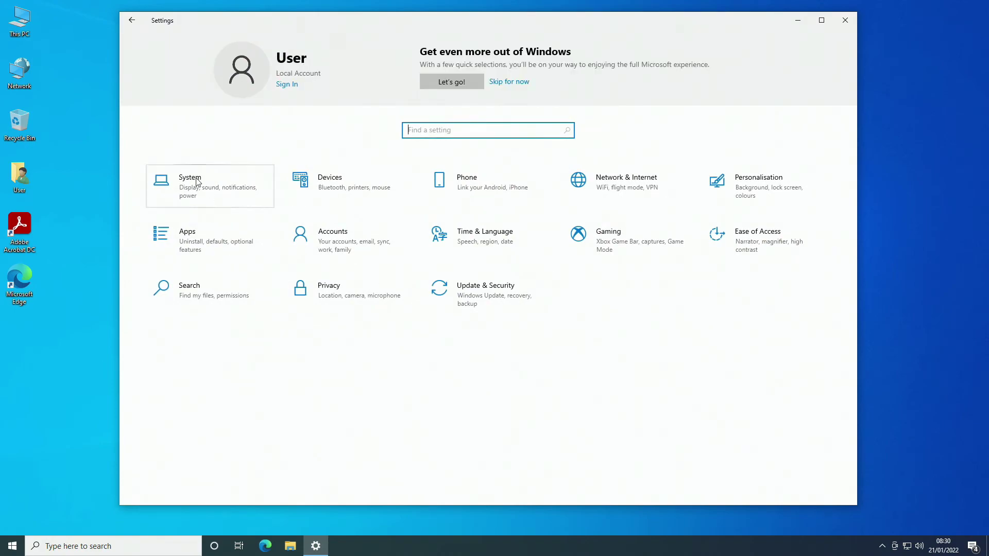
click(192, 177)
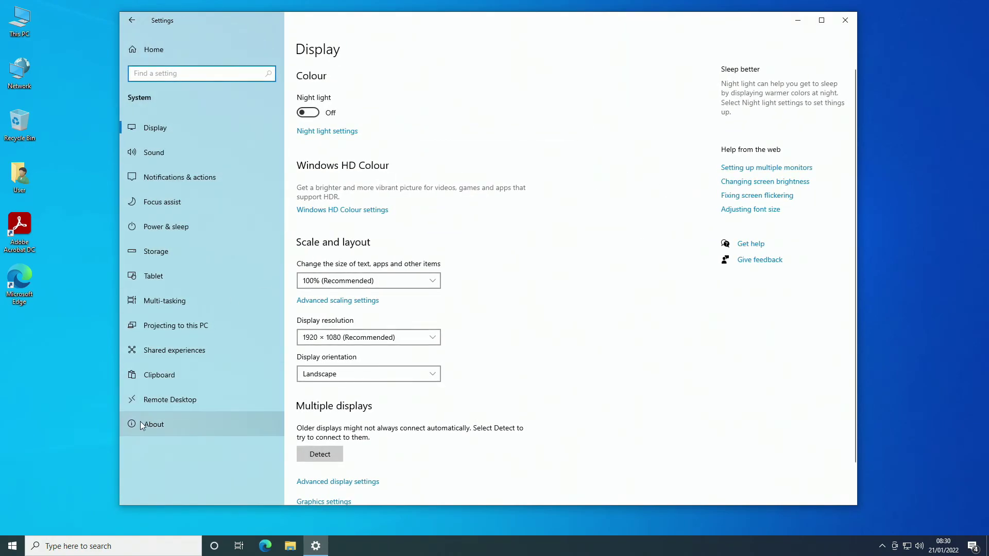
click(141, 428)
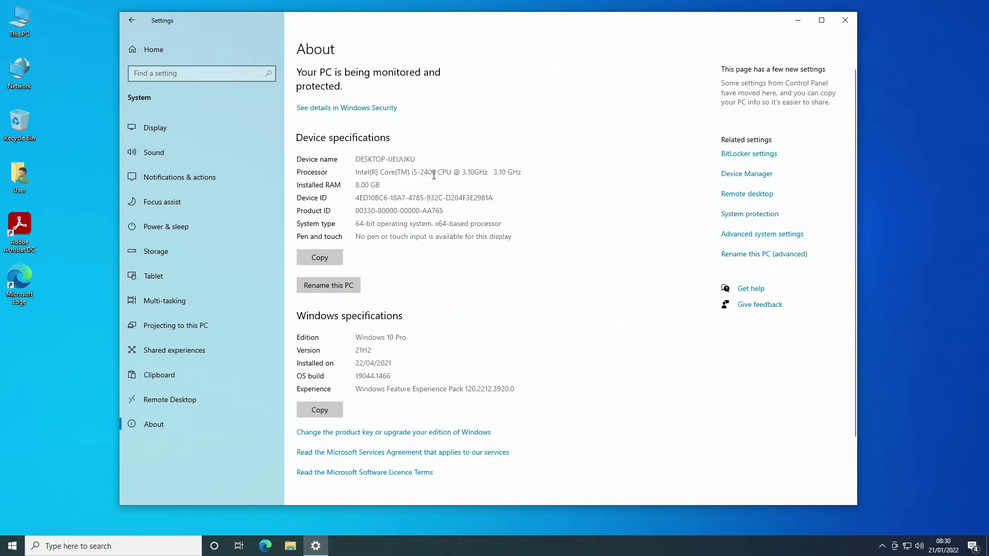
scroll(437, 226, down, 3)
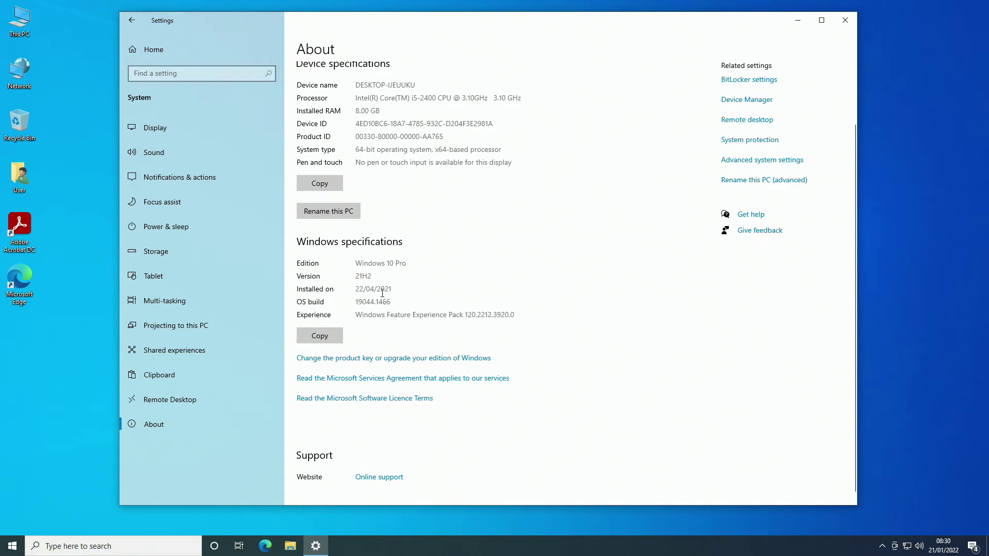
scroll(405, 236, up, 3)
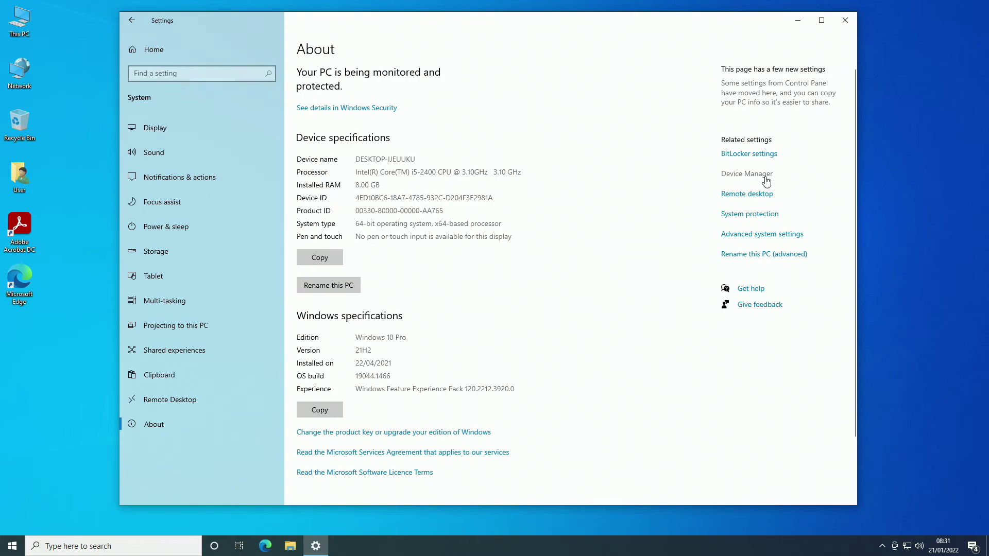
Check the TPM listed under Security devices in Device Manager, and close Device Manager and Settings.
click(763, 182)
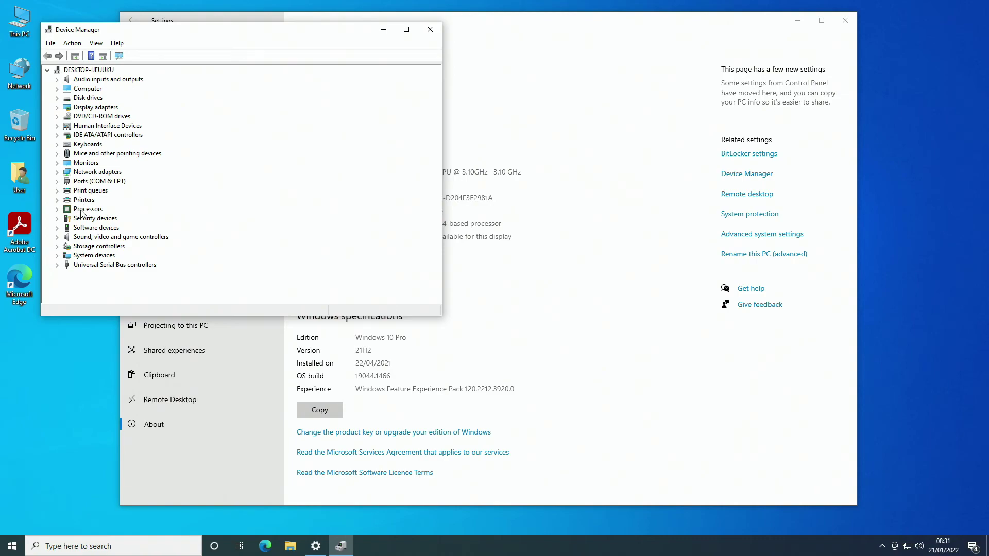
click(58, 218)
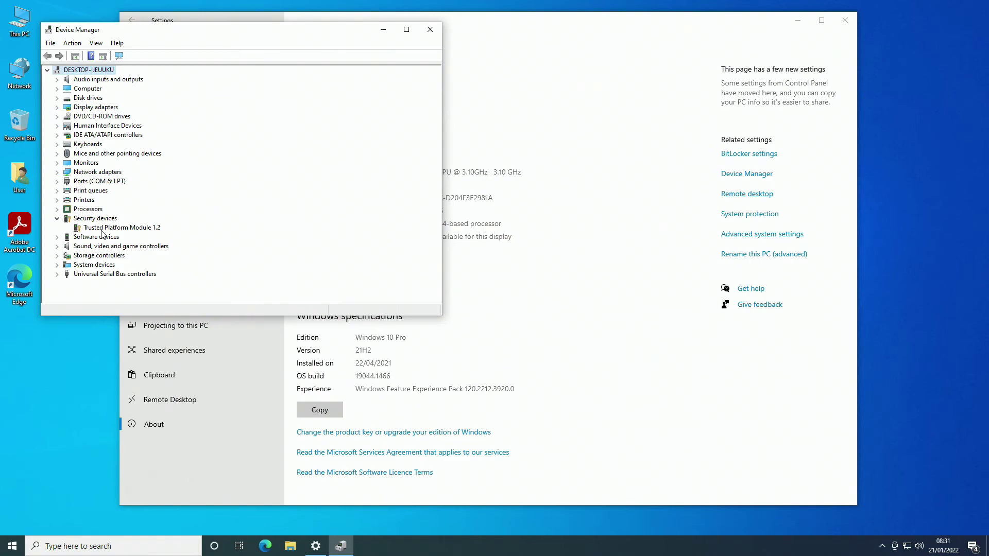
click(57, 219)
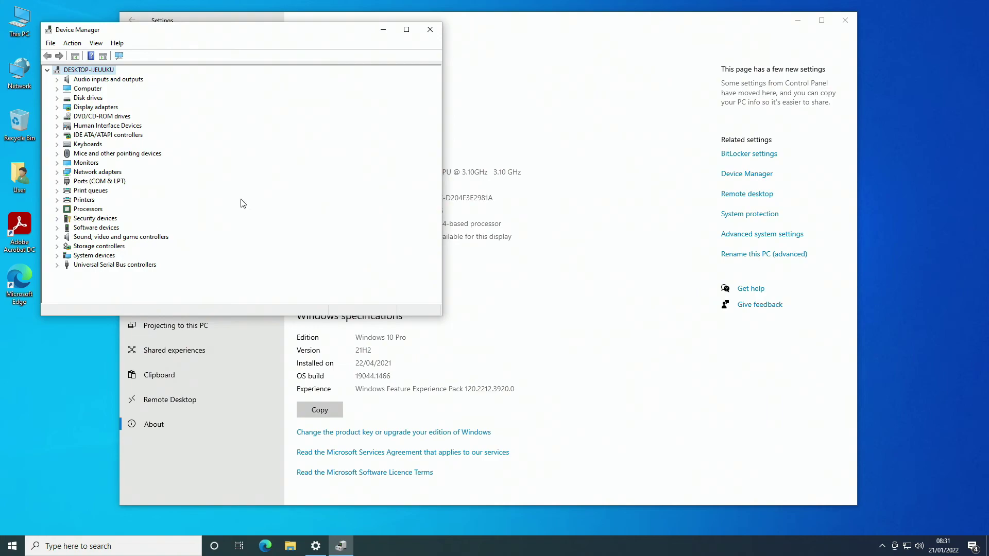
click(430, 29)
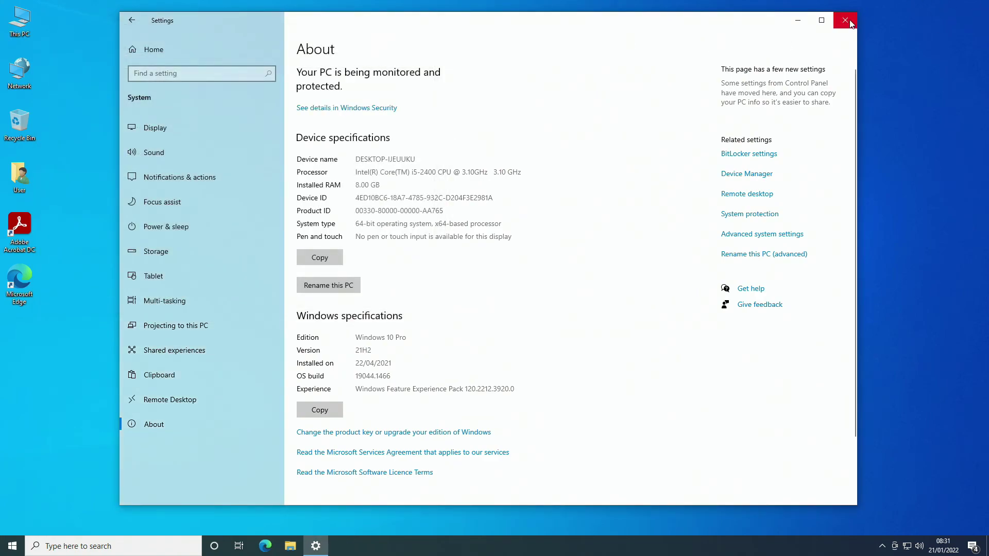
click(845, 20)
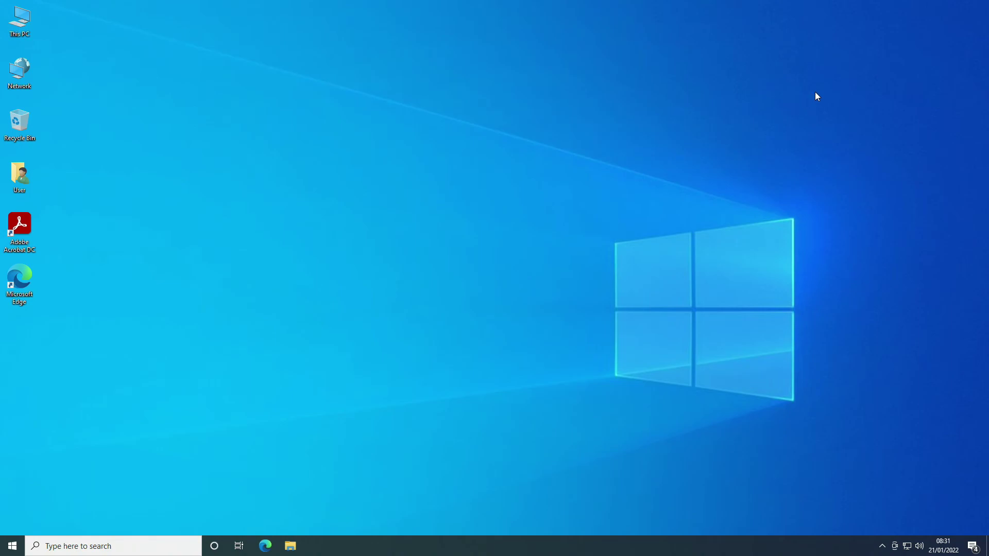